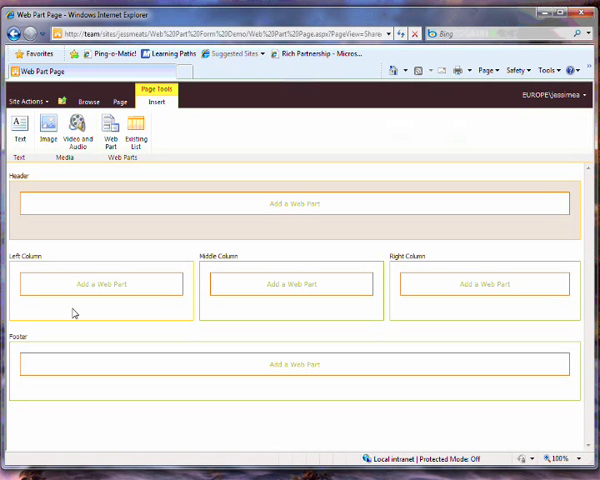
Add an InfoPath Form Web Part from Office Client Applications into the Header zone
left_click(175, 209)
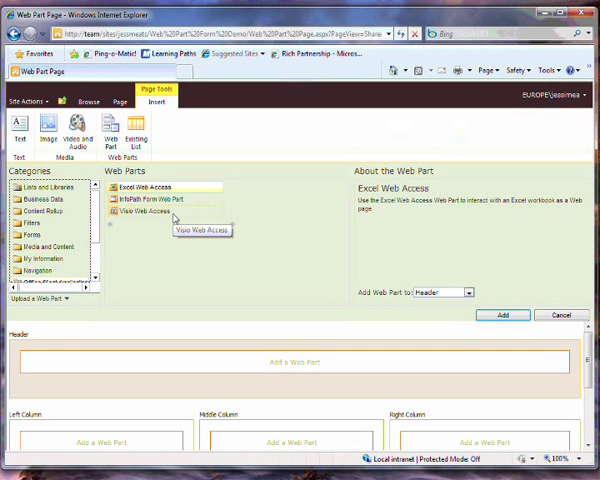
left_click(96, 280)
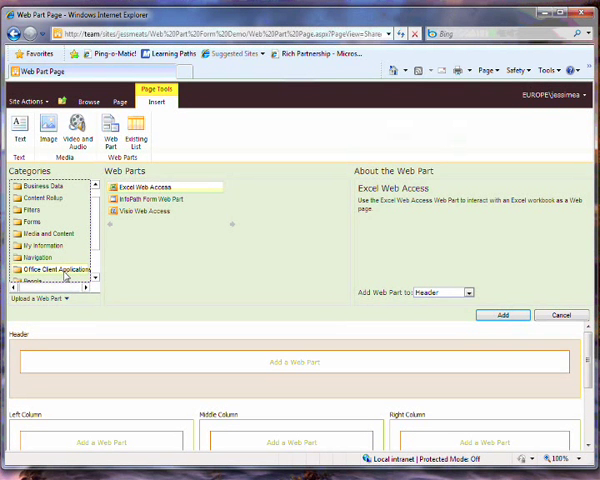
left_click(168, 201)
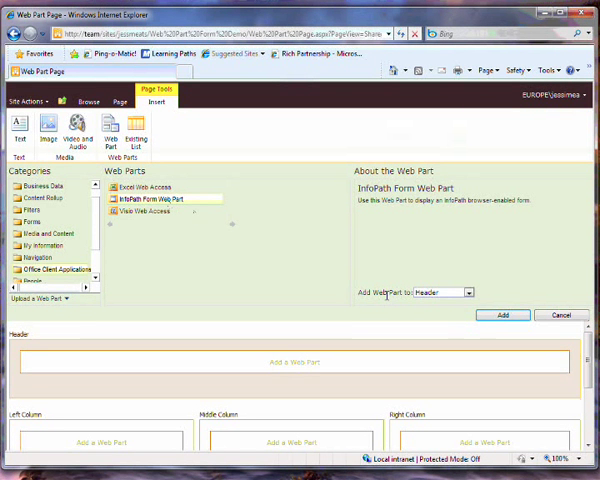
left_click(502, 318)
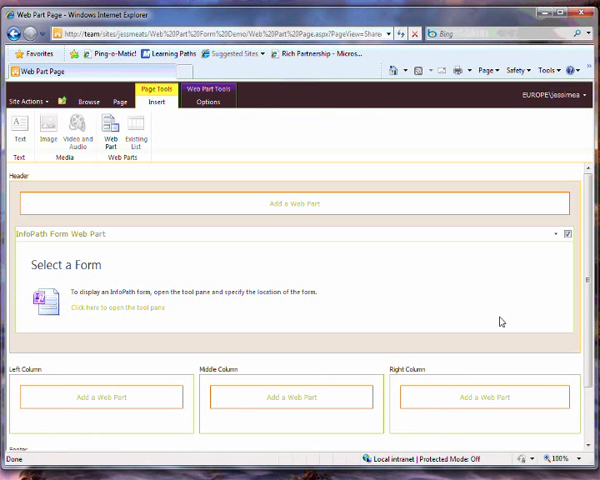
Connect the web part's List or Library setting to Web Part Form Demo and apply it
left_click(160, 314)
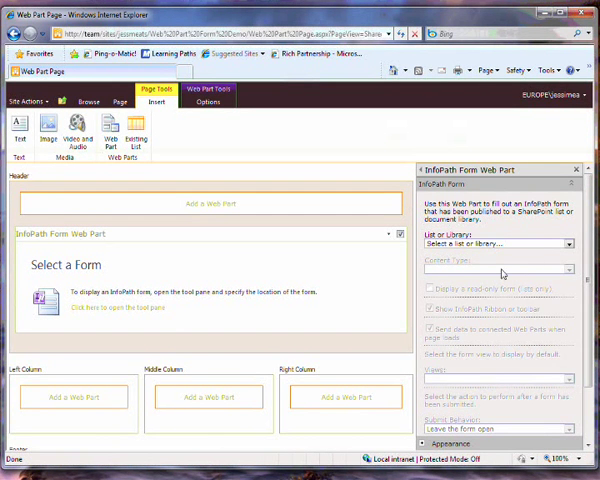
left_click(568, 246)
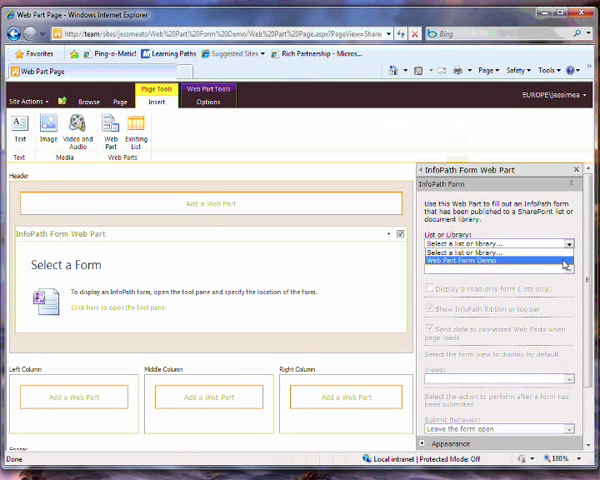
left_click(565, 261)
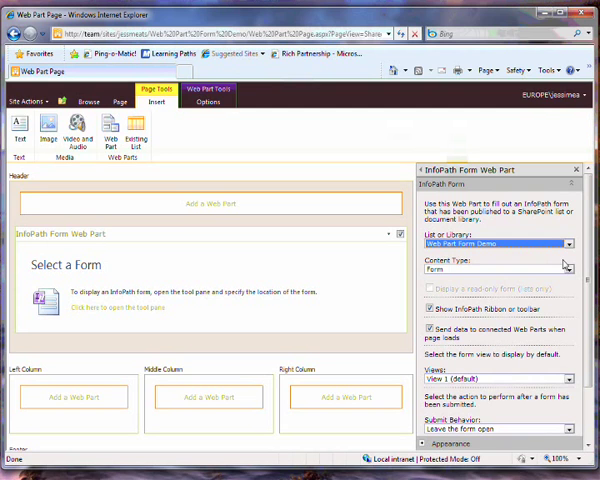
left_click_drag(590, 274, 588, 342)
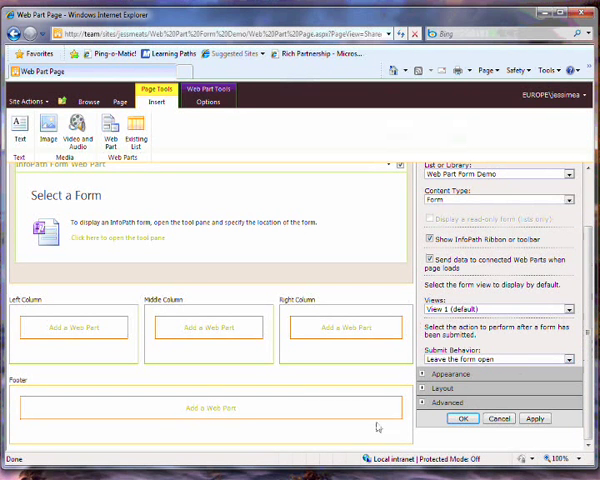
left_click(462, 421)
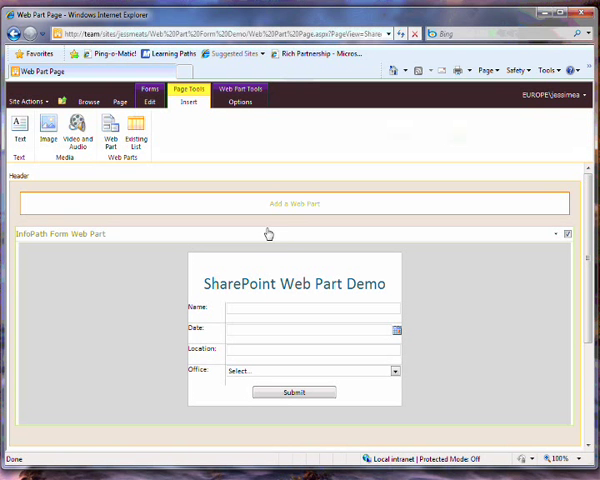
Stop editing the page, focus the live form's Name field and show the Forms Edit ribbon
left_click(126, 108)
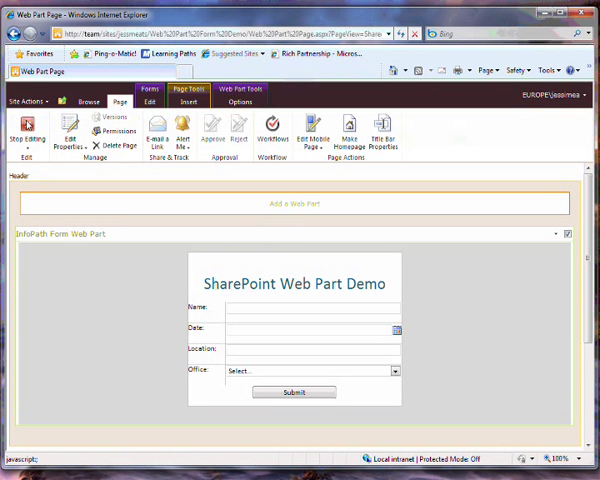
left_click(27, 131)
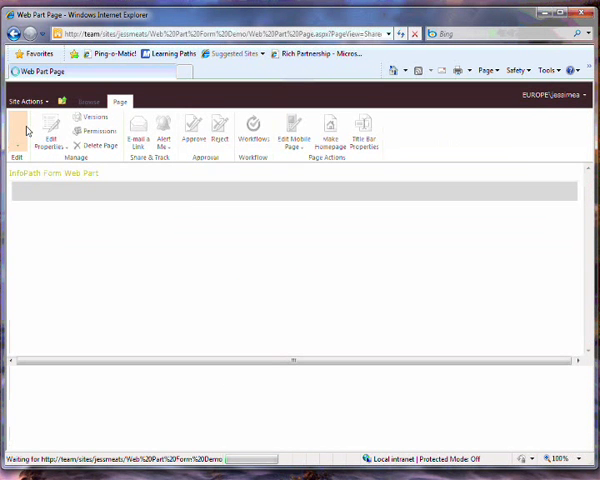
left_click(290, 248)
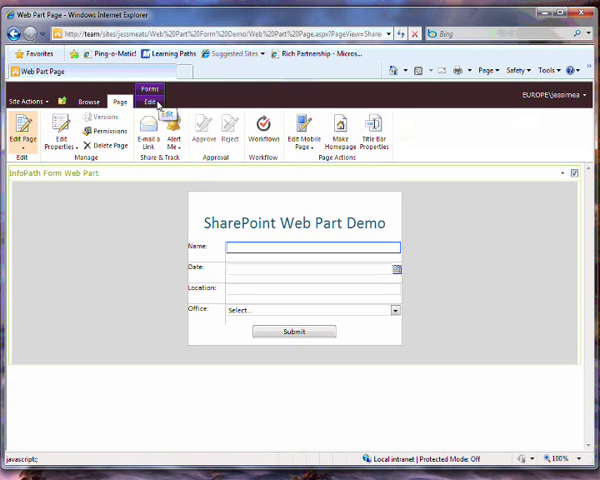
left_click(152, 102)
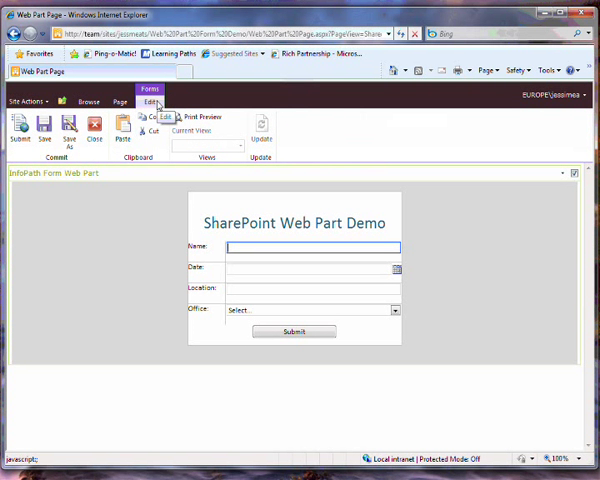